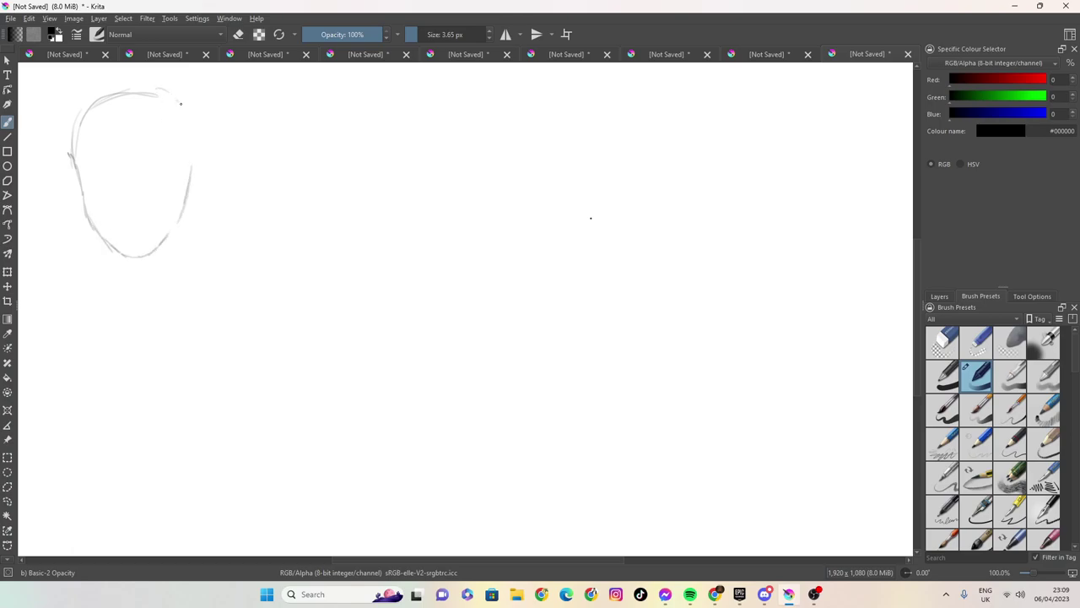
Step: Sketch the outer hair outline, jagged fringe and long side locks around the first head
mouse_move(74, 149)
mouse_down()
mouse_move(97, 97)
mouse_move(170, 81)
mouse_up()
mouse_move(208, 167)
mouse_down()
mouse_move(189, 91)
mouse_move(151, 68)
mouse_move(97, 85)
mouse_move(66, 138)
mouse_move(69, 120)
mouse_move(108, 134)
mouse_move(115, 162)
mouse_move(159, 150)
mouse_move(143, 147)
mouse_move(147, 125)
mouse_move(154, 167)
mouse_up()
mouse_move(153, 174)
mouse_down()
mouse_move(169, 165)
mouse_move(178, 187)
mouse_up()
mouse_move(180, 125)
mouse_down()
mouse_move(174, 227)
mouse_move(197, 229)
mouse_move(208, 119)
mouse_up()
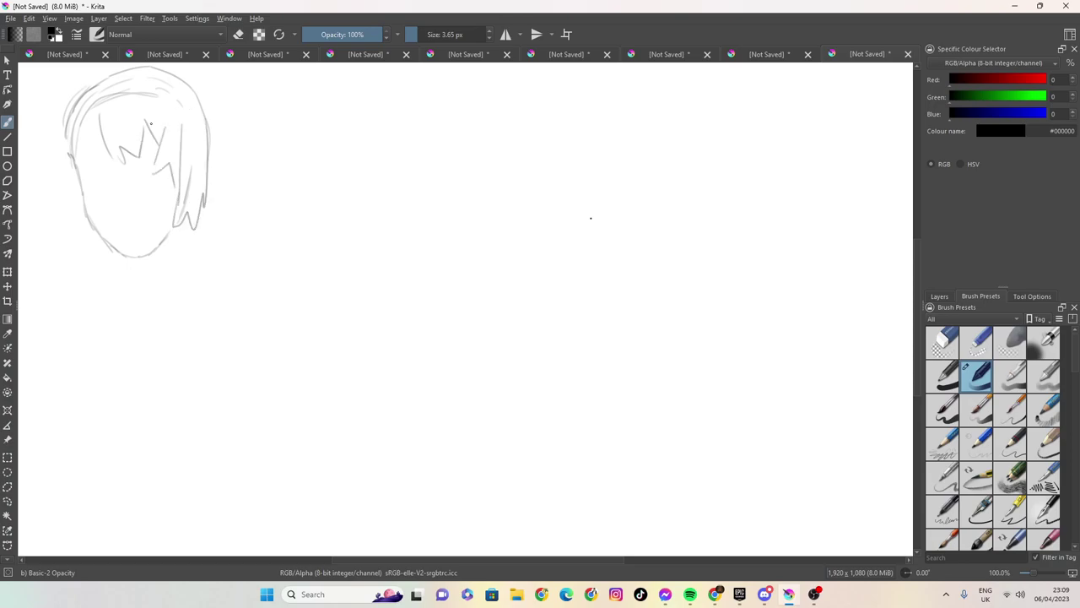
mouse_move(66, 137)
mouse_down()
mouse_move(64, 211)
mouse_move(84, 233)
mouse_move(93, 221)
mouse_move(64, 207)
mouse_move(71, 238)
mouse_move(91, 230)
mouse_up()
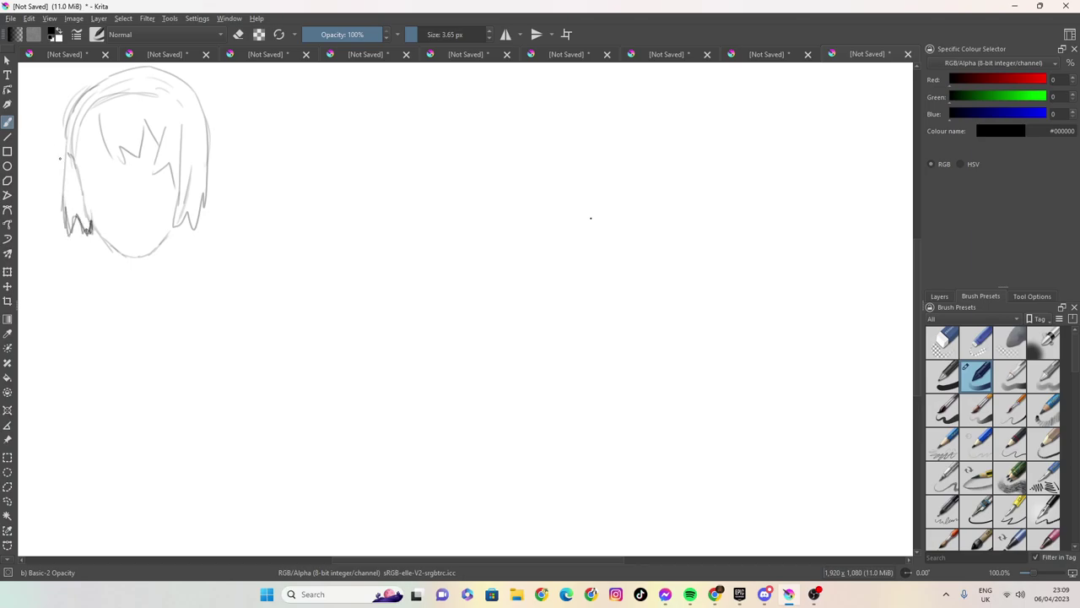
Step: Add loose strands and volume lines to the crown, fringe and sides of the first head's hair
drag(103, 121, 74, 152)
mouse_move(84, 114)
mouse_down()
mouse_move(75, 177)
mouse_move(61, 123)
mouse_move(105, 74)
mouse_up()
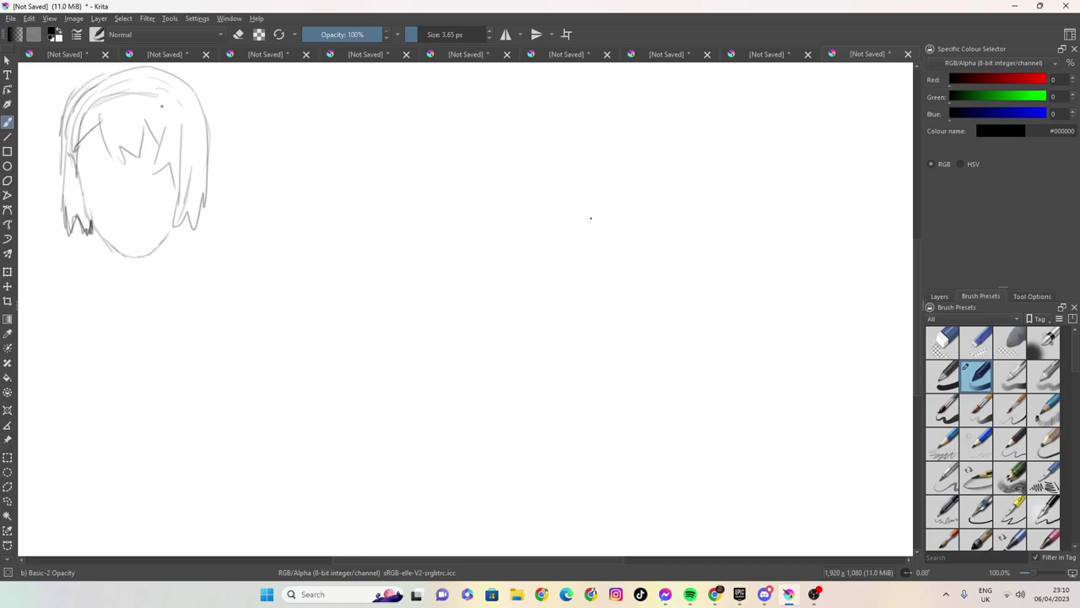
mouse_move(171, 97)
mouse_down()
mouse_move(204, 97)
mouse_move(210, 140)
mouse_move(186, 114)
mouse_move(182, 148)
mouse_move(167, 113)
mouse_move(158, 149)
mouse_move(115, 103)
mouse_move(105, 139)
mouse_up()
drag(129, 90, 124, 139)
mouse_move(142, 97)
mouse_down()
mouse_move(141, 135)
mouse_move(89, 98)
mouse_up()
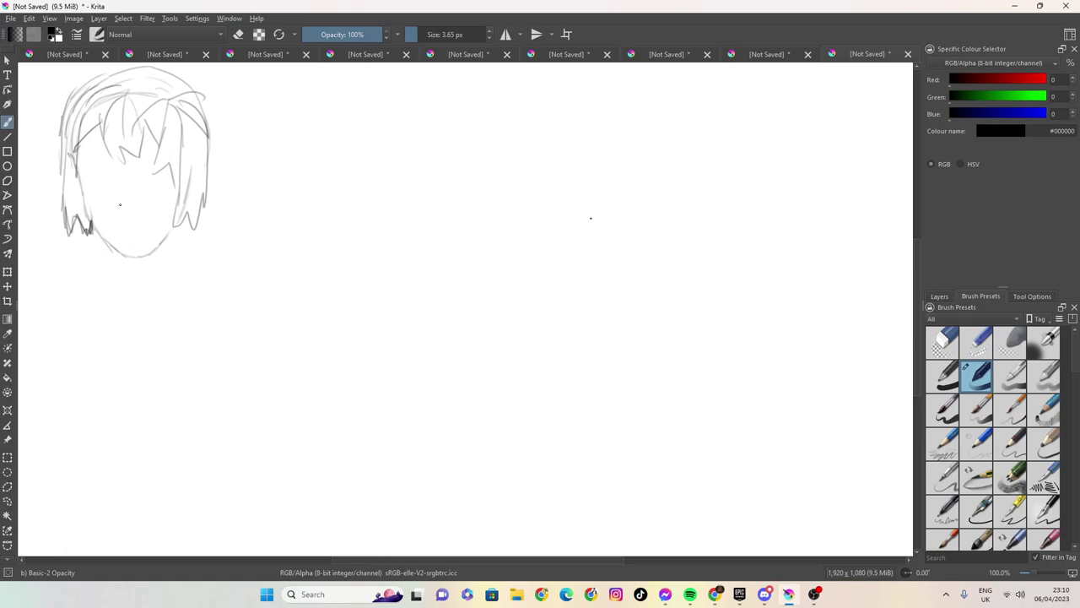
Step: Draw the first face's eyebrows, eyes, nose and smiling mouth, with shading strokes under the jaw
mouse_move(94, 149)
mouse_down()
mouse_move(169, 150)
mouse_move(92, 168)
mouse_move(94, 184)
mouse_move(104, 182)
mouse_move(93, 187)
mouse_move(107, 188)
mouse_move(94, 188)
mouse_move(124, 177)
mouse_move(111, 159)
mouse_move(129, 218)
mouse_up()
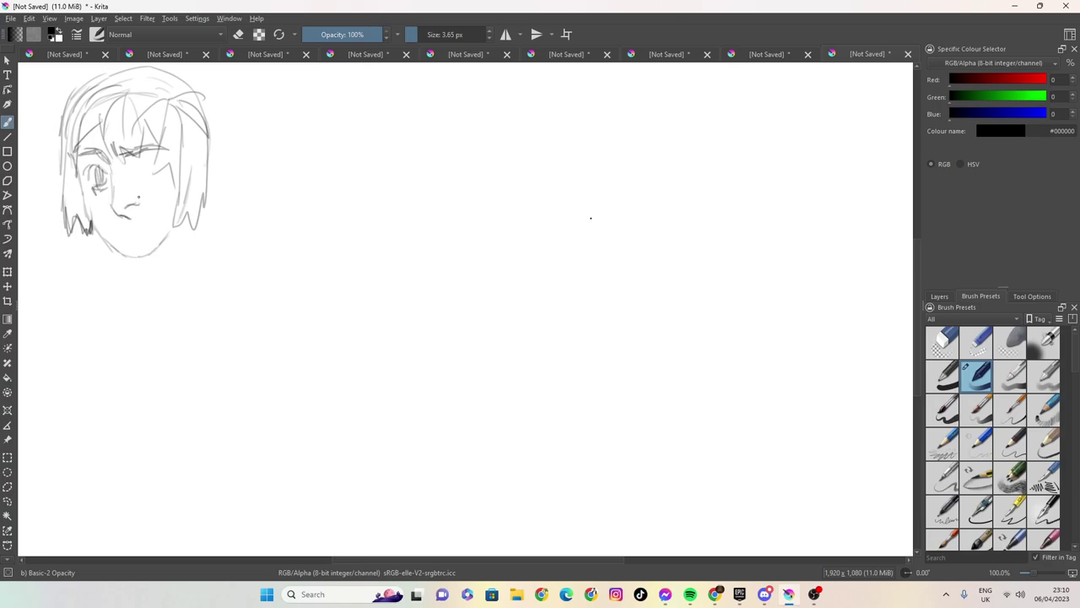
mouse_move(105, 160)
mouse_down()
mouse_move(132, 233)
mouse_move(154, 219)
mouse_up()
mouse_move(132, 169)
mouse_down()
mouse_move(157, 166)
mouse_move(150, 178)
mouse_move(140, 179)
mouse_move(160, 157)
mouse_move(152, 159)
mouse_up()
drag(143, 259, 155, 268)
drag(179, 218, 150, 260)
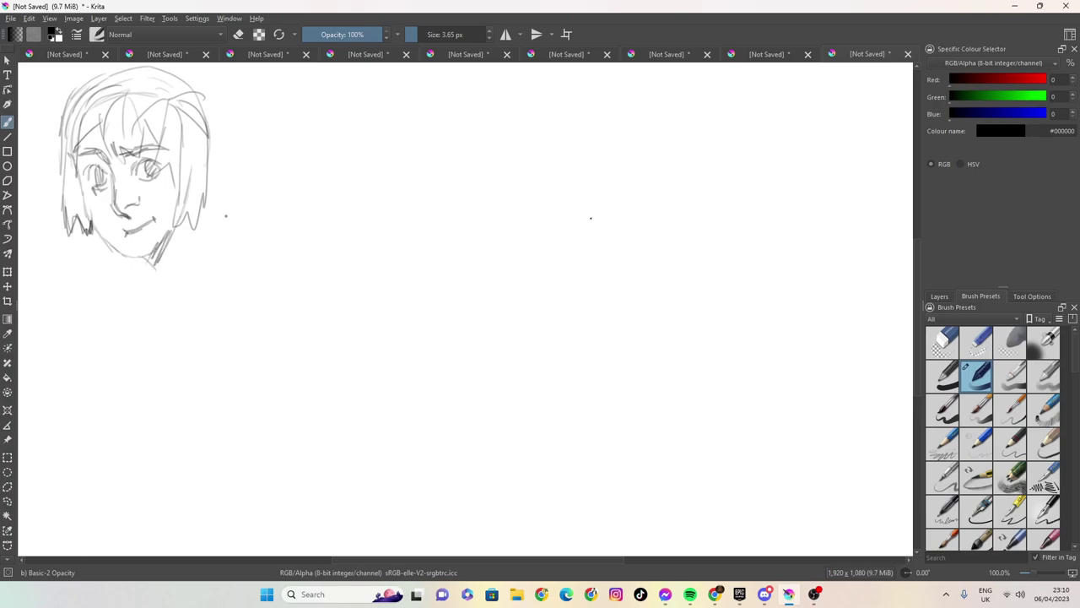
drag(214, 146, 219, 172)
Step: Sketch a second head beside the first with its face outline, nose, mouth, eyebrows, ear and nearby side hair
mouse_move(269, 128)
mouse_down()
mouse_move(354, 131)
mouse_move(287, 114)
mouse_move(265, 133)
mouse_move(254, 168)
mouse_move(270, 122)
mouse_move(251, 165)
mouse_move(267, 242)
mouse_move(285, 265)
mouse_move(328, 274)
mouse_move(353, 245)
mouse_move(306, 250)
mouse_move(334, 240)
mouse_up()
drag(280, 199, 296, 231)
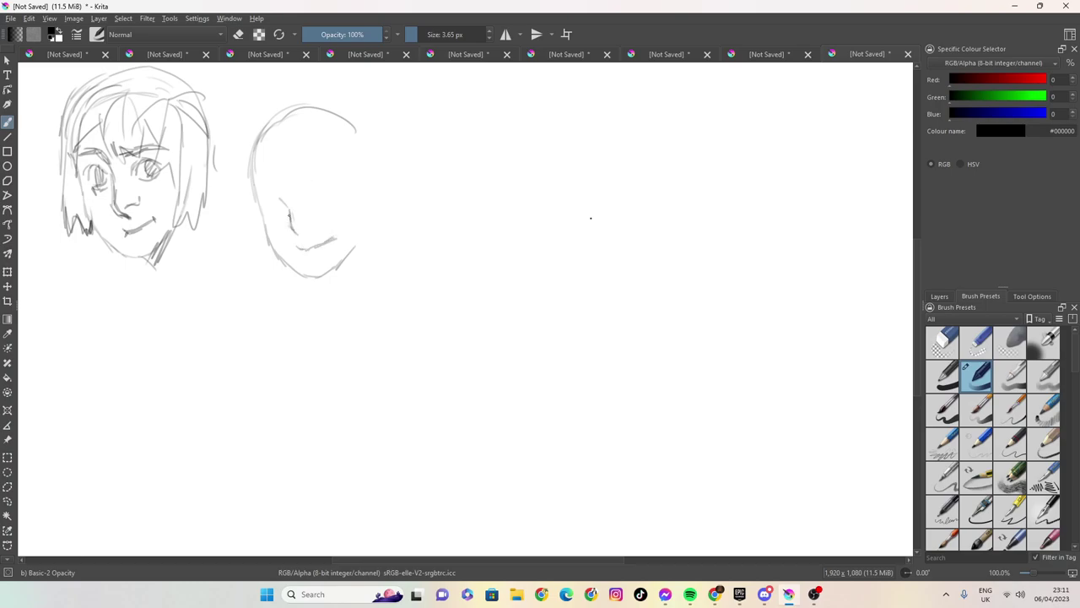
mouse_move(273, 188)
mouse_down()
mouse_move(346, 170)
mouse_move(357, 200)
mouse_move(360, 179)
mouse_move(383, 177)
mouse_move(372, 203)
mouse_up()
mouse_move(322, 144)
mouse_down()
mouse_move(346, 255)
mouse_move(368, 262)
mouse_move(364, 165)
mouse_up()
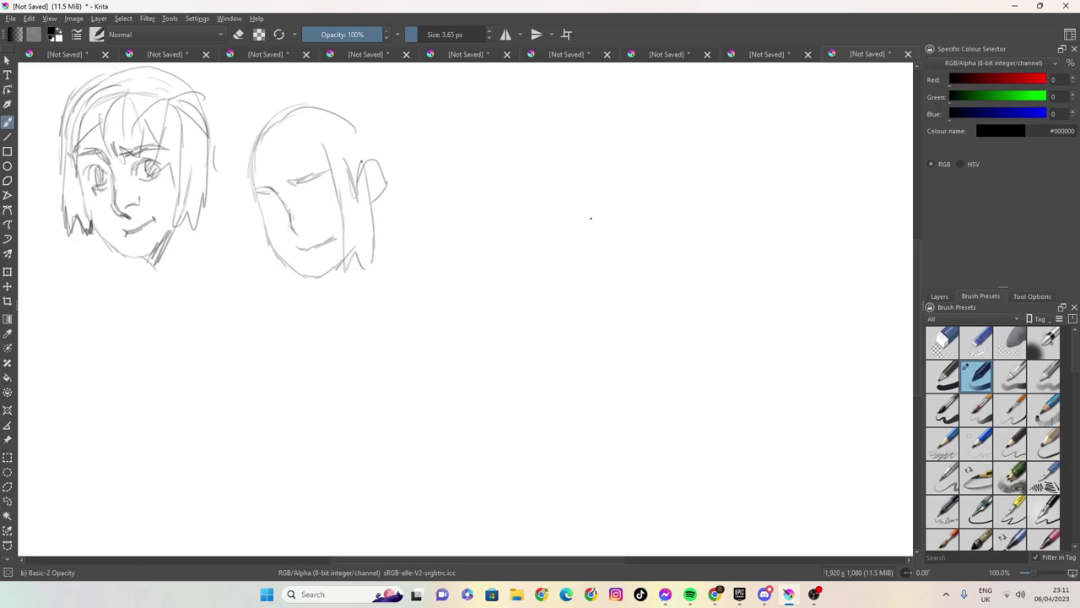
Step: Draw the second head's jagged hair lock on the side opposite the ear, undoing the accidental clearing of the canvas
drag(240, 179, 241, 252)
drag(244, 203, 252, 269)
mouse_move(247, 230)
mouse_down()
mouse_move(247, 267)
mouse_move(255, 280)
mouse_move(279, 255)
mouse_up()
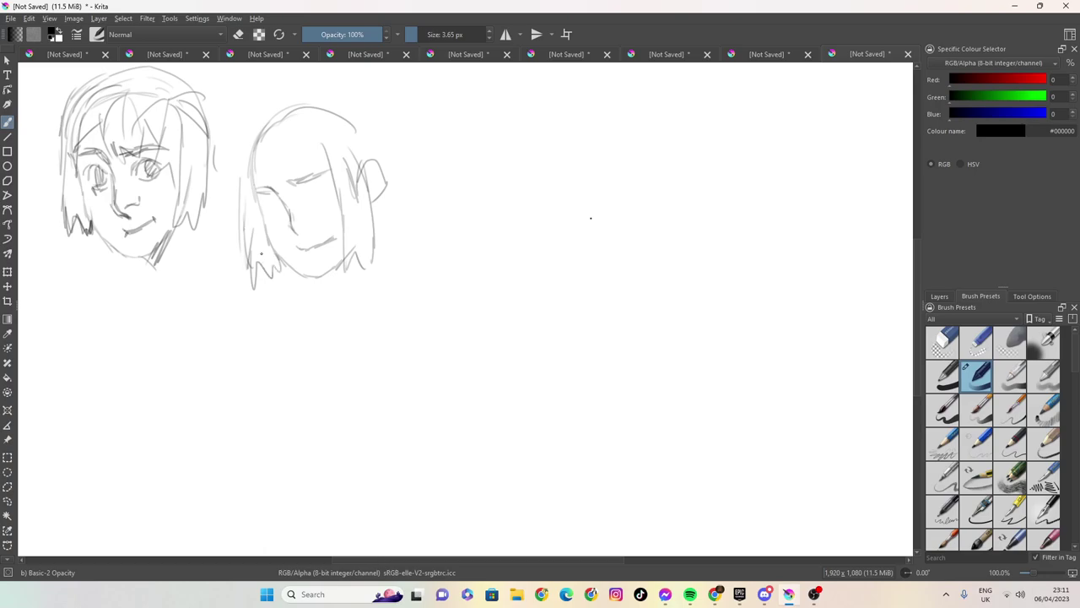
key(Delete)
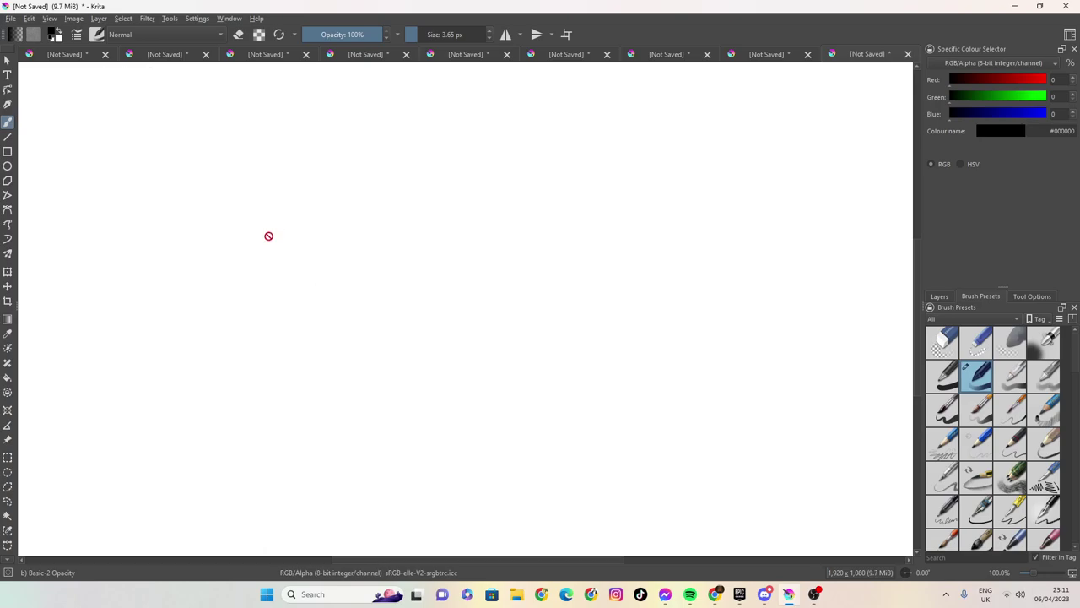
key(ctrl+z)
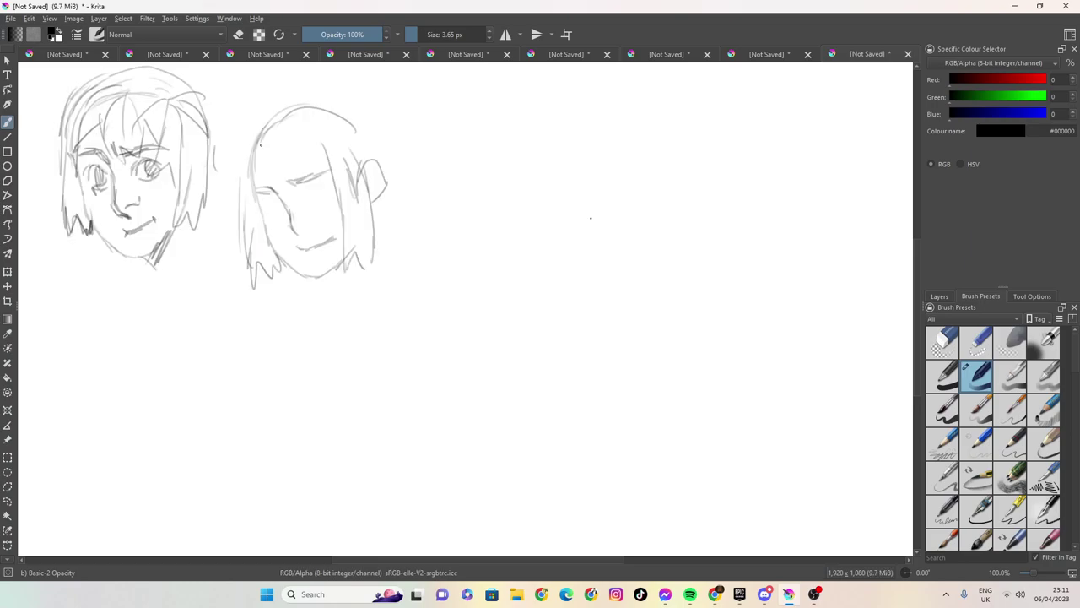
Step: Draw a pointed fringe on the second head and a wide, spiky outer hair outline around it
mouse_move(258, 149)
mouse_down()
mouse_move(274, 197)
mouse_move(304, 175)
mouse_move(302, 143)
mouse_move(305, 199)
mouse_up()
drag(302, 147, 334, 181)
mouse_move(239, 173)
mouse_down()
mouse_move(225, 184)
mouse_move(227, 147)
mouse_move(267, 93)
mouse_move(299, 84)
mouse_up()
drag(389, 173, 390, 179)
mouse_move(339, 80)
mouse_down()
mouse_move(410, 128)
mouse_move(396, 132)
mouse_move(401, 166)
mouse_up()
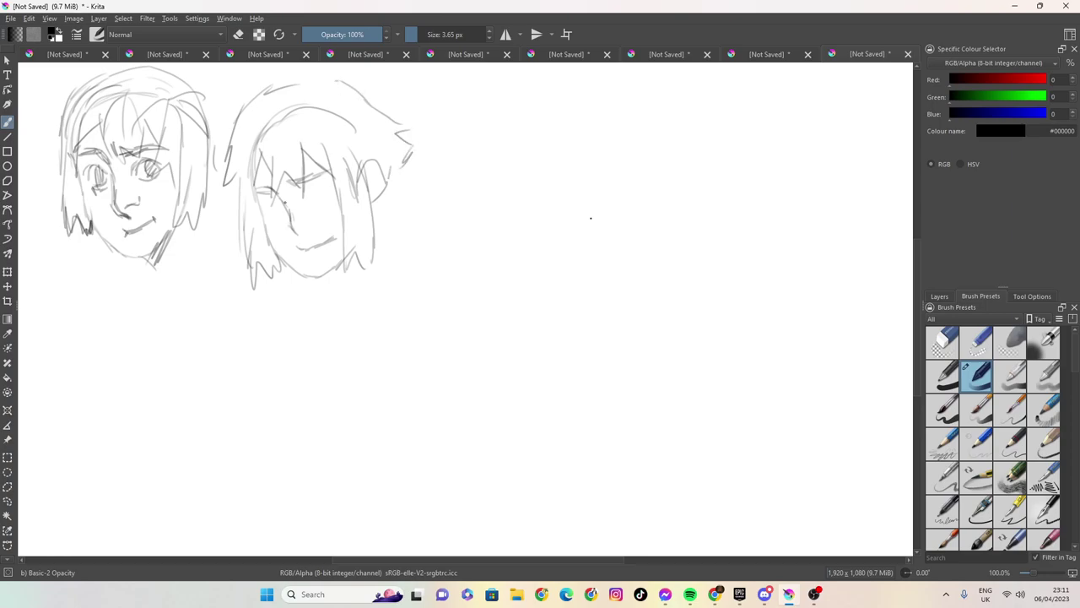
Step: Draw two closed eyes with dark lashes on the second face
drag(270, 211, 280, 210)
mouse_move(329, 184)
mouse_down()
mouse_move(307, 188)
mouse_move(302, 203)
mouse_up()
mouse_move(333, 189)
mouse_down()
mouse_move(316, 198)
mouse_move(326, 194)
mouse_up()
drag(331, 191, 274, 211)
drag(284, 207, 261, 210)
drag(270, 209, 263, 215)
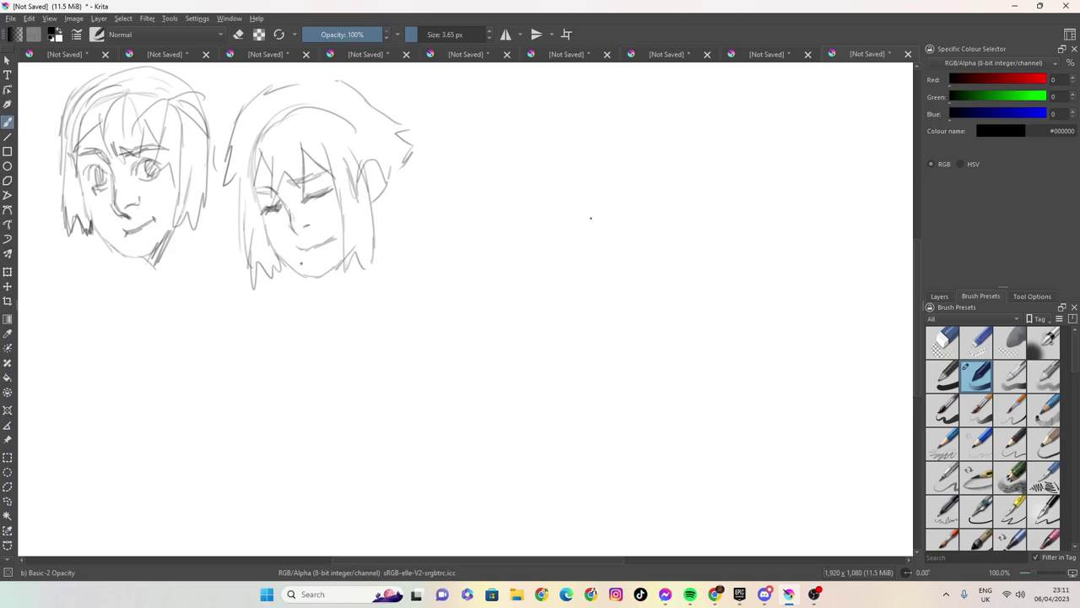
Step: Accent the second figure's mouth, shade beneath the jaw and sketch the front line of the neck
mouse_move(306, 245)
mouse_down()
mouse_move(299, 256)
mouse_move(345, 296)
mouse_up()
drag(352, 257, 337, 283)
mouse_move(345, 254)
mouse_down()
mouse_move(332, 278)
mouse_move(348, 304)
mouse_move(342, 322)
mouse_up()
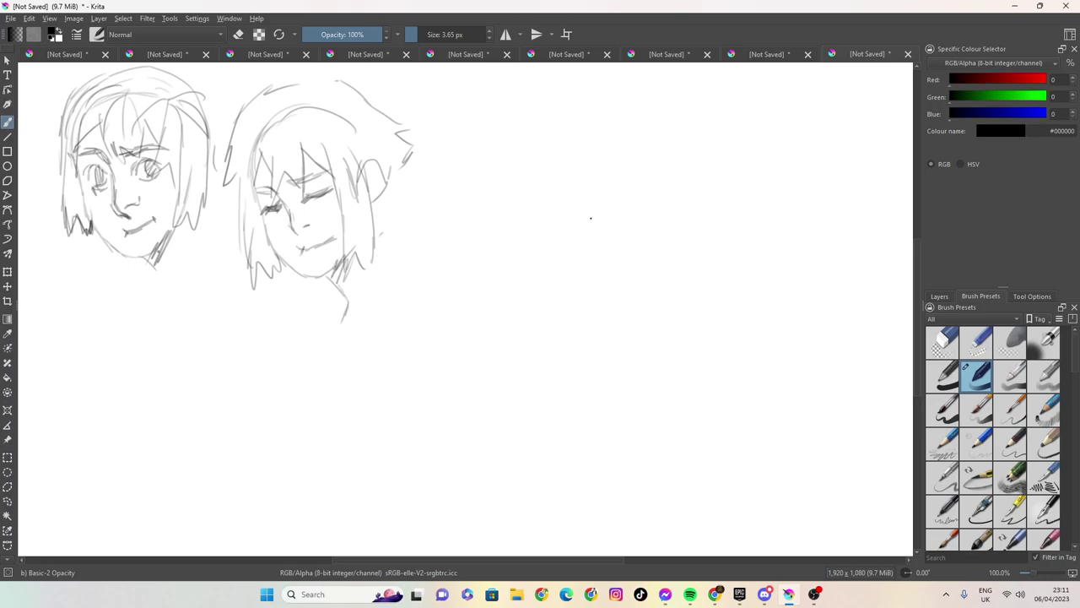
Step: Sketch the first figure's neck, shoulders and collarbones, with shading strokes beneath the jaw
drag(132, 259, 152, 296)
drag(160, 245, 156, 262)
mouse_move(200, 226)
mouse_down()
mouse_move(199, 256)
mouse_move(174, 265)
mouse_up()
mouse_move(180, 226)
mouse_down()
mouse_move(175, 291)
mouse_move(161, 270)
mouse_up()
drag(164, 244, 147, 277)
drag(206, 250, 226, 266)
mouse_move(140, 278)
mouse_down()
mouse_move(113, 301)
mouse_move(120, 329)
mouse_move(179, 335)
mouse_move(223, 311)
mouse_up()
drag(211, 255, 230, 267)
Step: Sketch the back of the second figure's neck, both shoulders and the collarbones
mouse_move(337, 297)
mouse_down()
mouse_move(309, 323)
mouse_move(329, 348)
mouse_up()
mouse_move(380, 201)
mouse_down()
mouse_move(393, 270)
mouse_move(441, 306)
mouse_up()
mouse_move(421, 334)
mouse_down()
mouse_move(429, 326)
mouse_move(347, 343)
mouse_move(350, 354)
mouse_move(405, 338)
mouse_up()
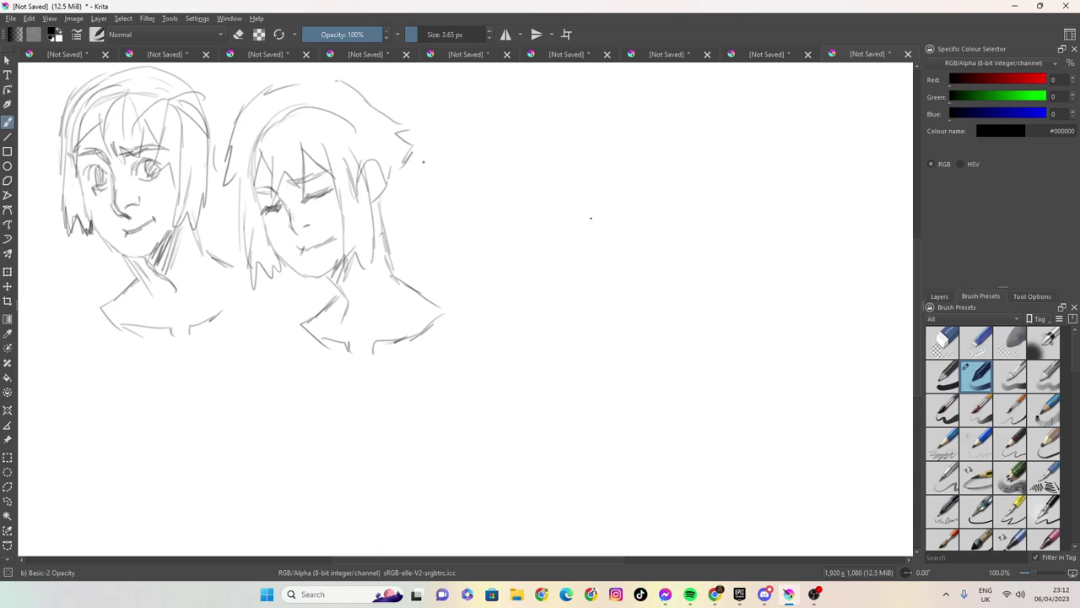
Step: Start a third face beside the others with its cheek and chin outline, eyebrow, nose and mouth
mouse_move(484, 150)
mouse_down()
mouse_move(490, 210)
mouse_move(504, 220)
mouse_move(505, 192)
mouse_move(530, 206)
mouse_move(529, 196)
mouse_up()
mouse_move(485, 137)
mouse_down()
mouse_move(493, 167)
mouse_move(461, 144)
mouse_move(481, 136)
mouse_move(461, 139)
mouse_move(483, 136)
mouse_move(459, 157)
mouse_move(474, 237)
mouse_move(510, 279)
mouse_move(547, 263)
mouse_up()
mouse_move(484, 254)
mouse_down()
mouse_move(509, 279)
mouse_move(548, 267)
mouse_up()
mouse_move(482, 246)
mouse_down()
mouse_move(505, 278)
mouse_move(530, 279)
mouse_move(553, 262)
mouse_up()
drag(504, 237, 550, 236)
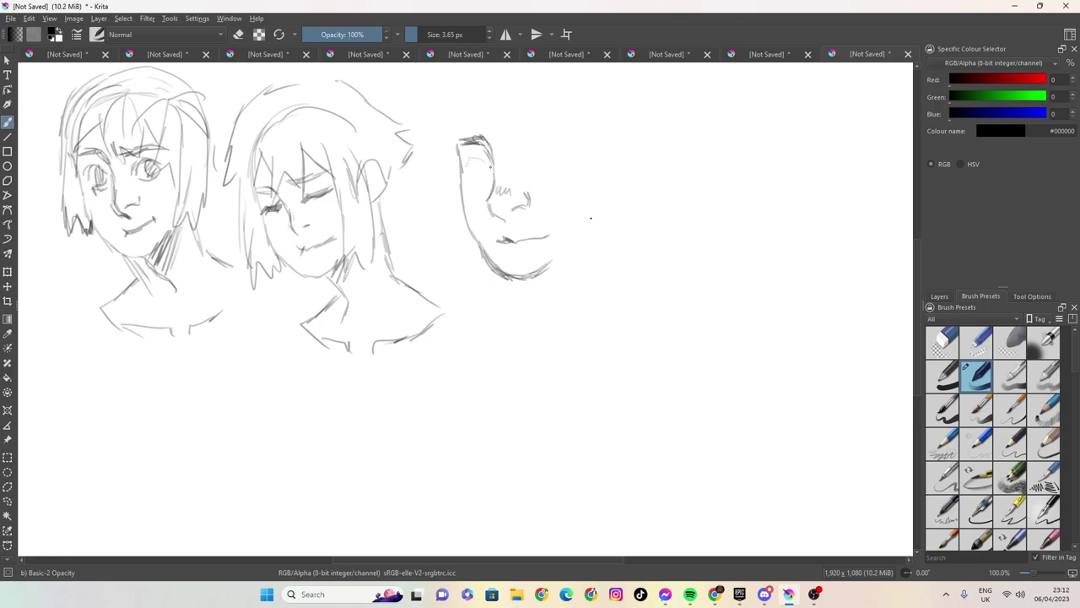
Step: Draw the third face's eye beneath its eyebrow, with an iris and lid lines
mouse_move(471, 166)
mouse_down()
mouse_move(486, 179)
mouse_move(489, 155)
mouse_move(471, 163)
mouse_move(487, 154)
mouse_up()
drag(466, 162, 476, 156)
drag(474, 161, 491, 166)
mouse_move(326, 234)
mouse_down()
mouse_move(563, 282)
mouse_move(475, 266)
mouse_up()
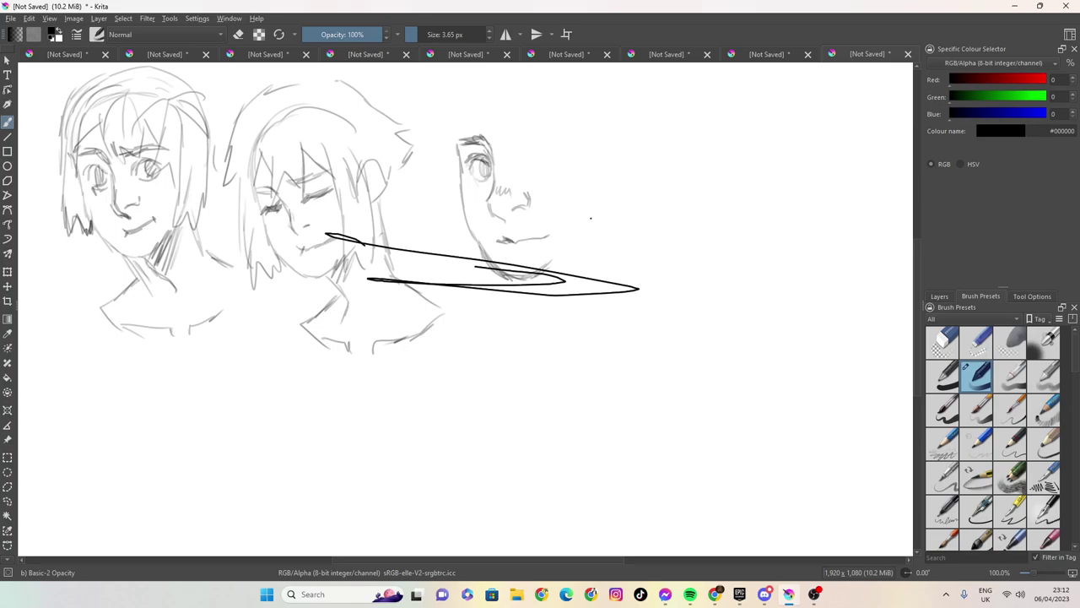
Step: Undo the strokes back to the first head's hair and face outline, removing the facial features and other figures
key(ctrl+z)
key(ctrl+z)
key(ctrl+z)
key(ctrl+z)
key(ctrl+z)
key(ctrl+z)
key(ctrl+z)
key(ctrl+z)
key(ctrl+z)
key(ctrl+z)
key(ctrl+z)
key(ctrl+z)
key(ctrl+z)
key(ctrl+z)
key(ctrl+z)
key(ctrl+z)
key(ctrl+z)
key(ctrl+z)
key(ctrl+z)
key(ctrl+z)
key(ctrl+z)
key(ctrl+z)
key(ctrl+z)
key(ctrl+z)
key(ctrl+z)
key(ctrl+z)
key(ctrl+z)
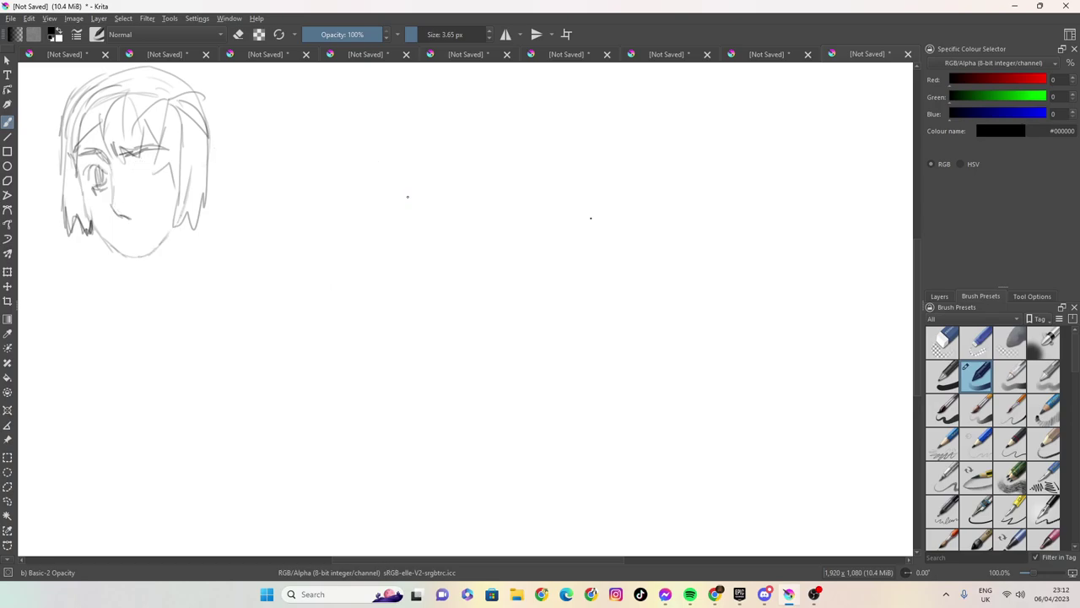
key(ctrl+z)
key(ctrl+z)
key(ctrl+z)
key(ctrl+z)
key(ctrl+z)
Step: Close the program, discarding the changes to the untitled document
click(1065, 6)
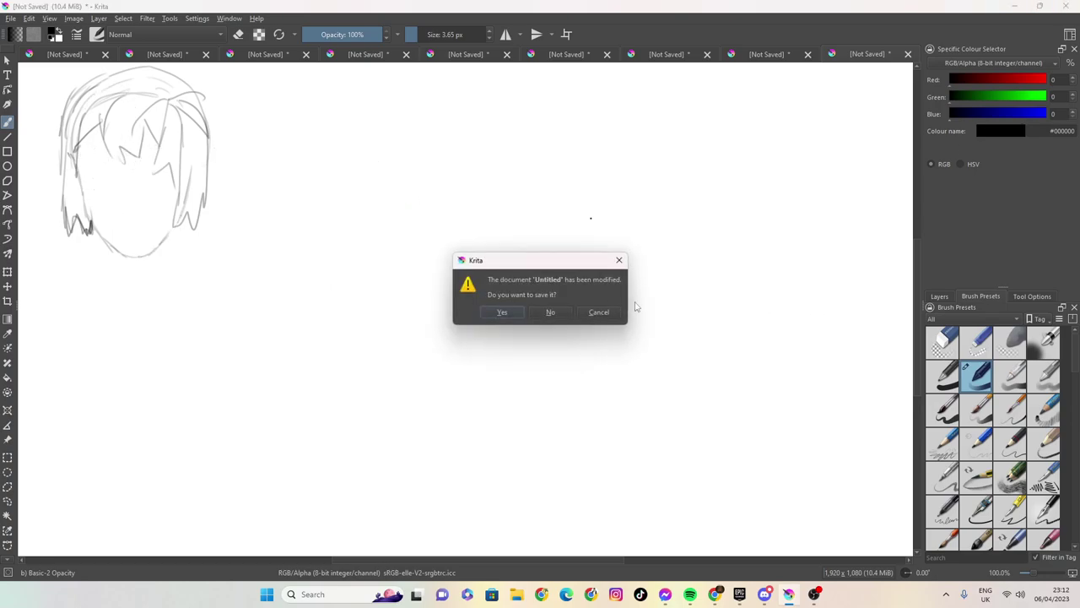
click(552, 312)
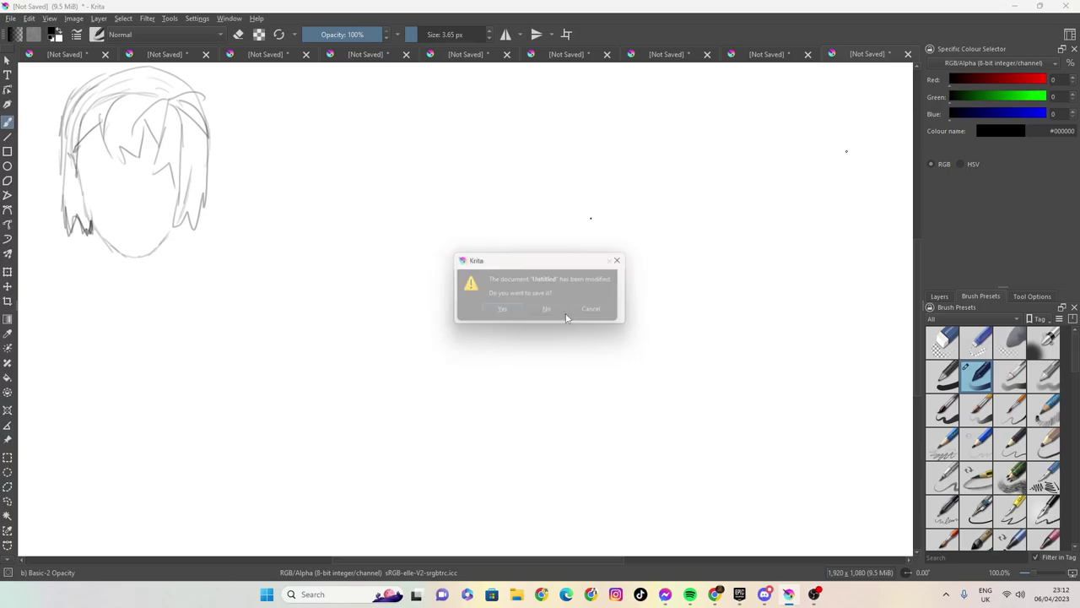